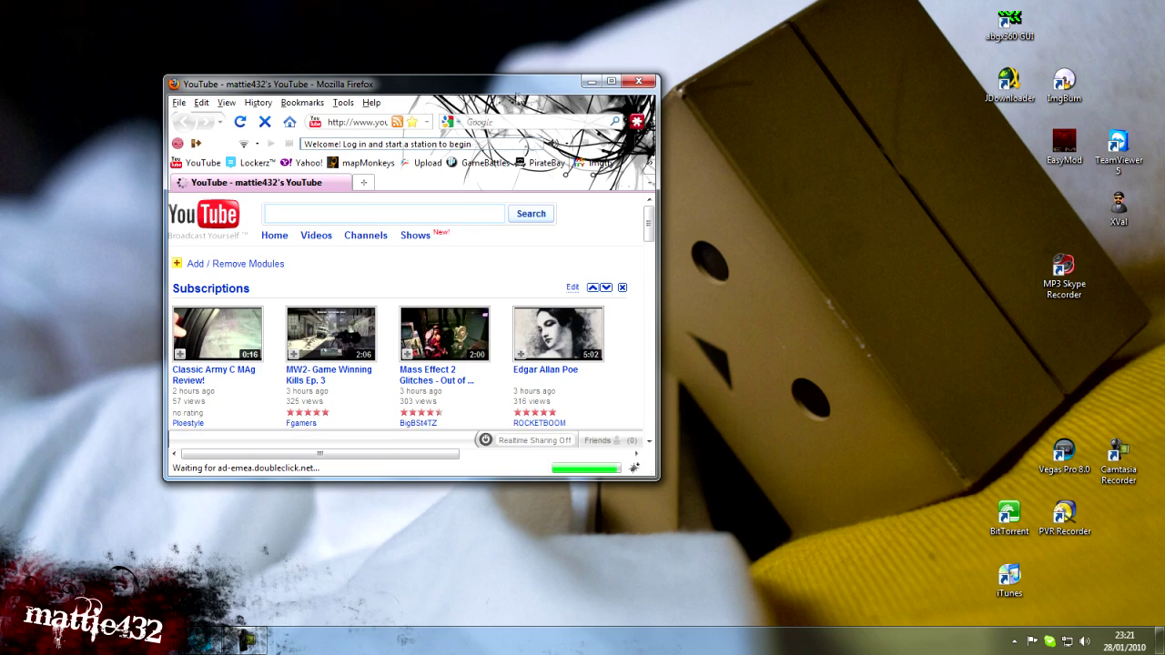
Maximize the Firefox window so the YouTube Subscriptions homepage fills the screen.
double_click(517, 83)
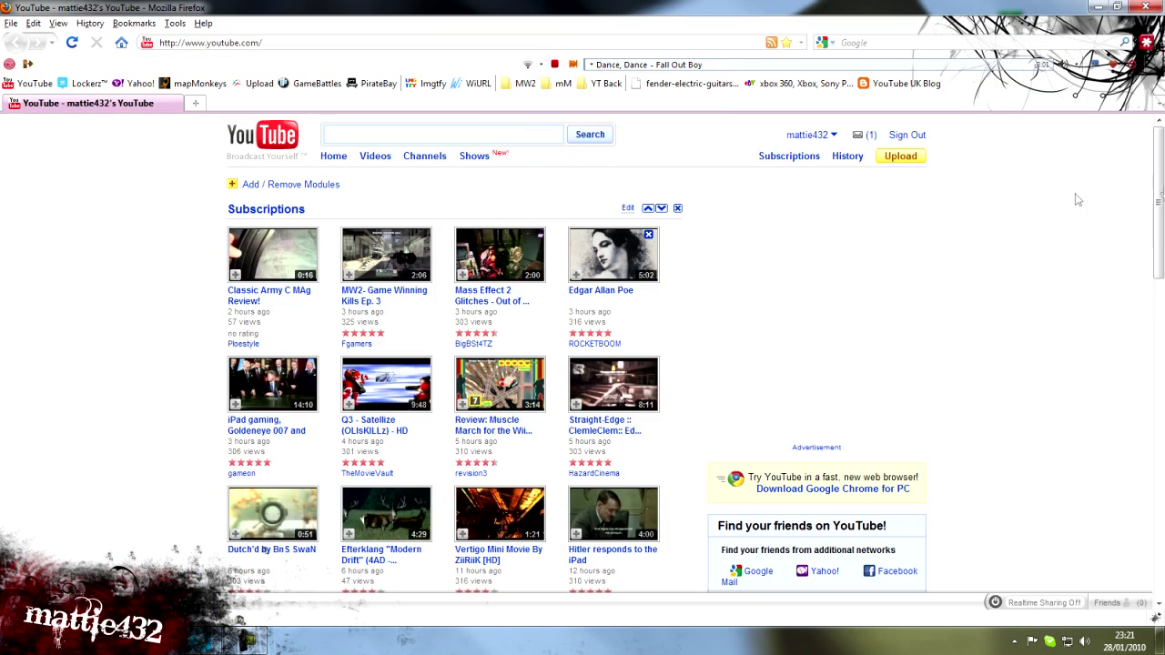
scroll(963, 224, "down", 3)
scroll(1162, 235, "down", 2)
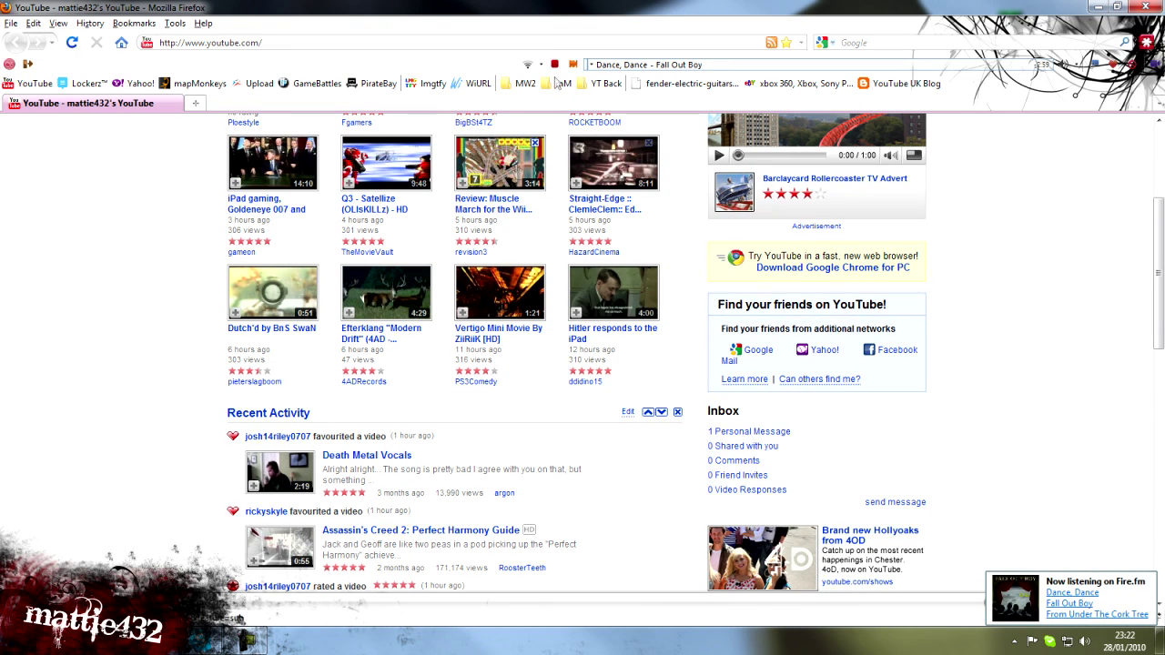
Stop the Fire.fm background music and open the username dropdown.
left_click(555, 64)
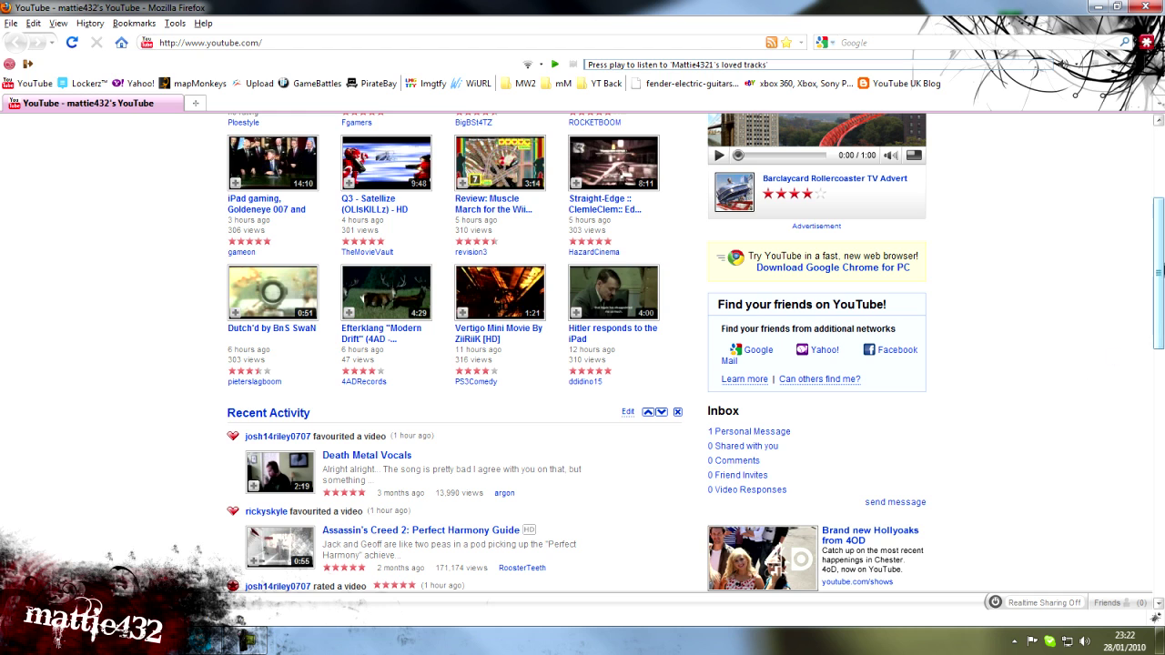
left_click_drag(1160, 270, 1159, 371)
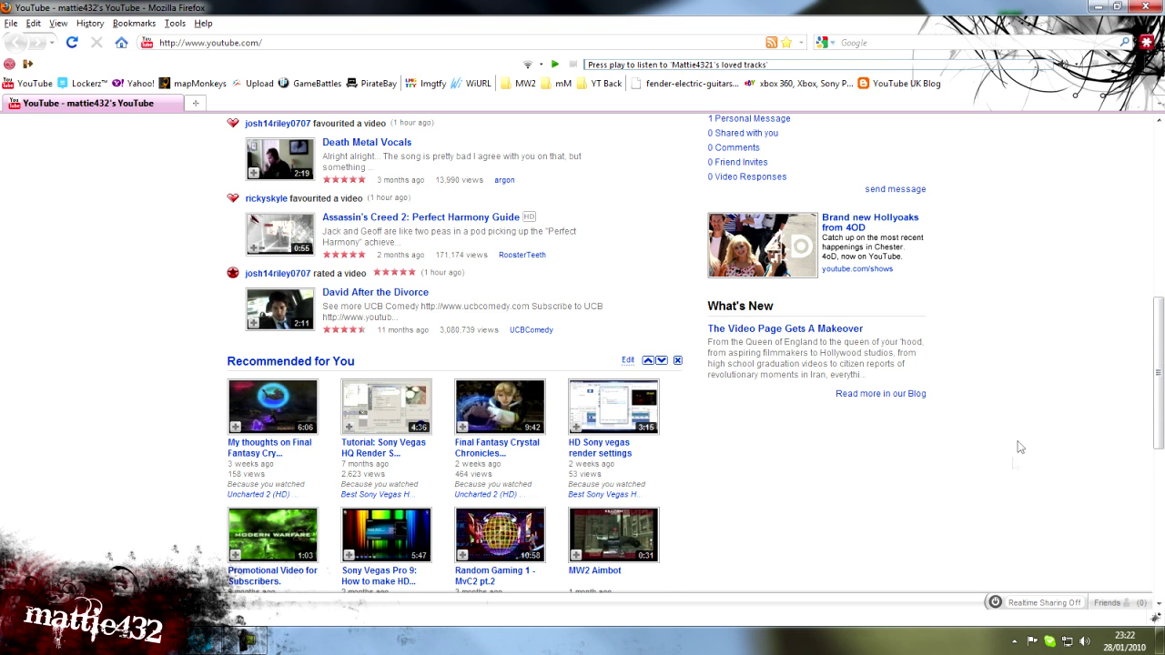
left_click_drag(1161, 413, 1162, 244)
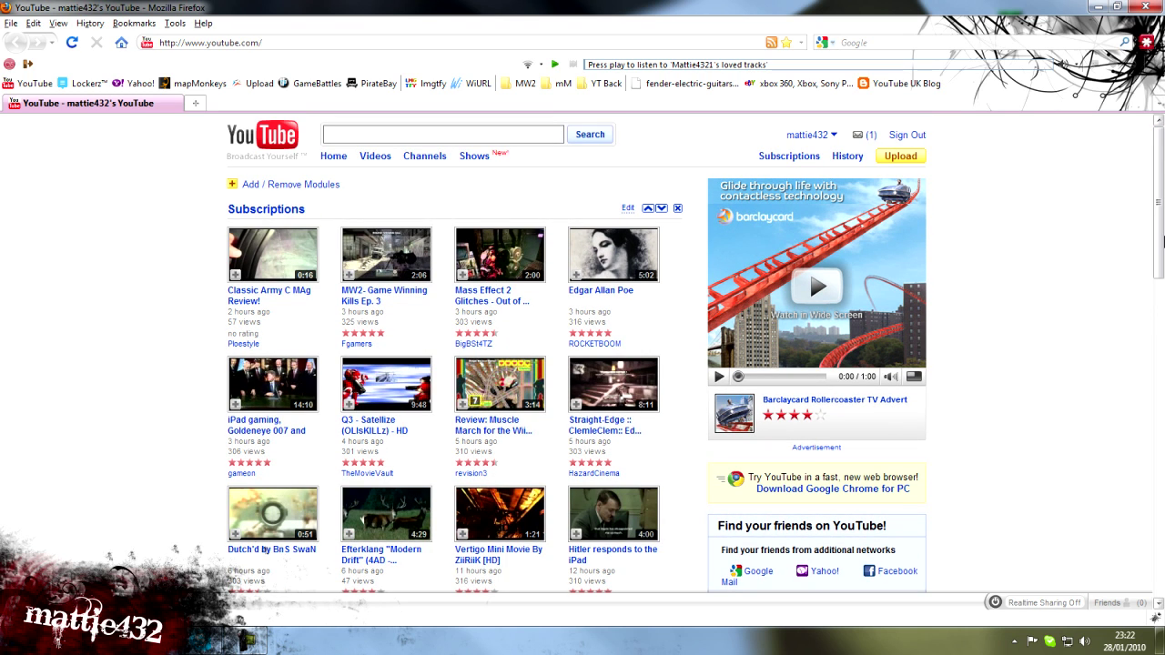
left_click(819, 137)
mouse_move(614, 383)
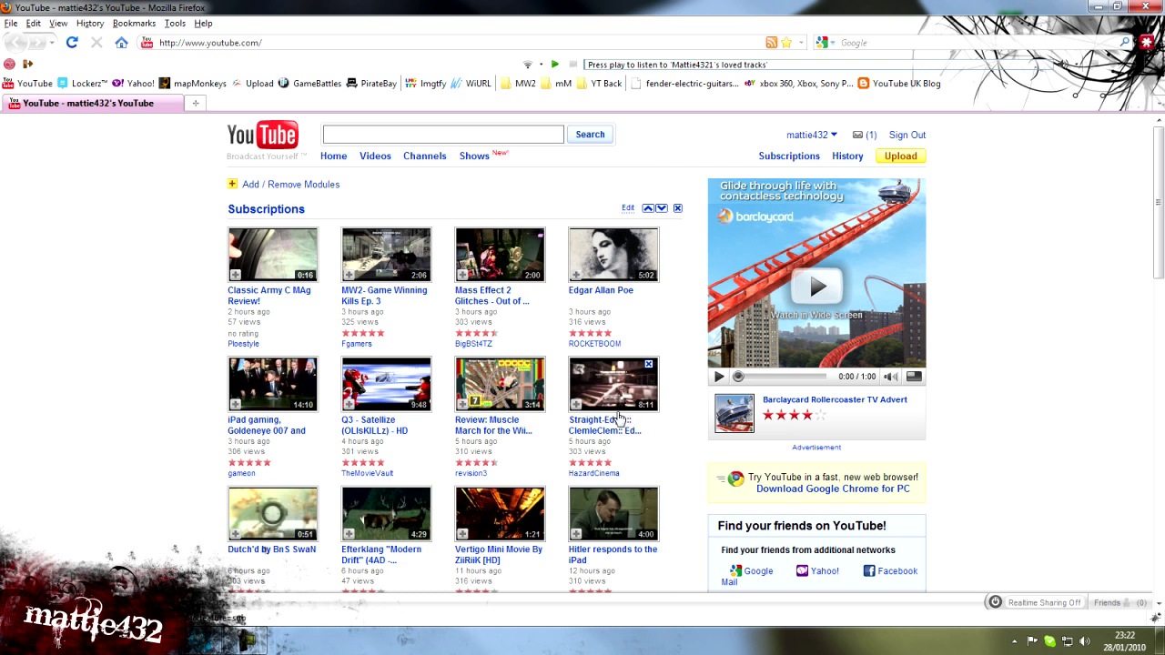
scroll(616, 499, "down", 3)
scroll(837, 148, "up", 3)
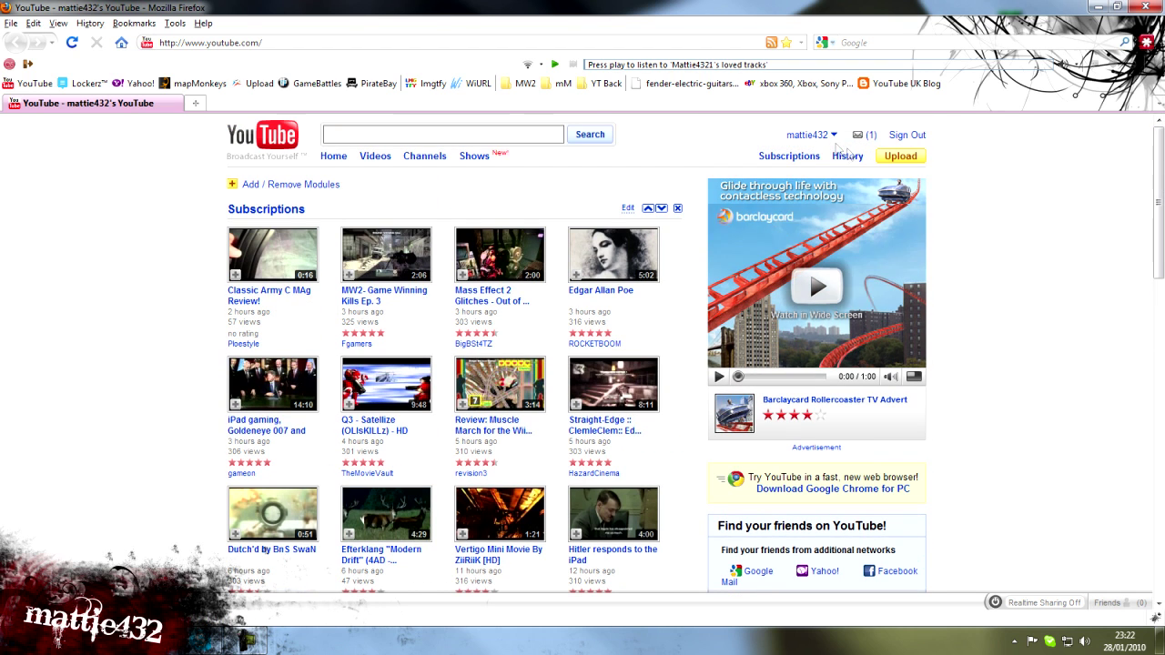
From My Videos, pause the SpeedRun video and show its 360p quality options.
mouse_move(808, 134)
left_click(825, 167)
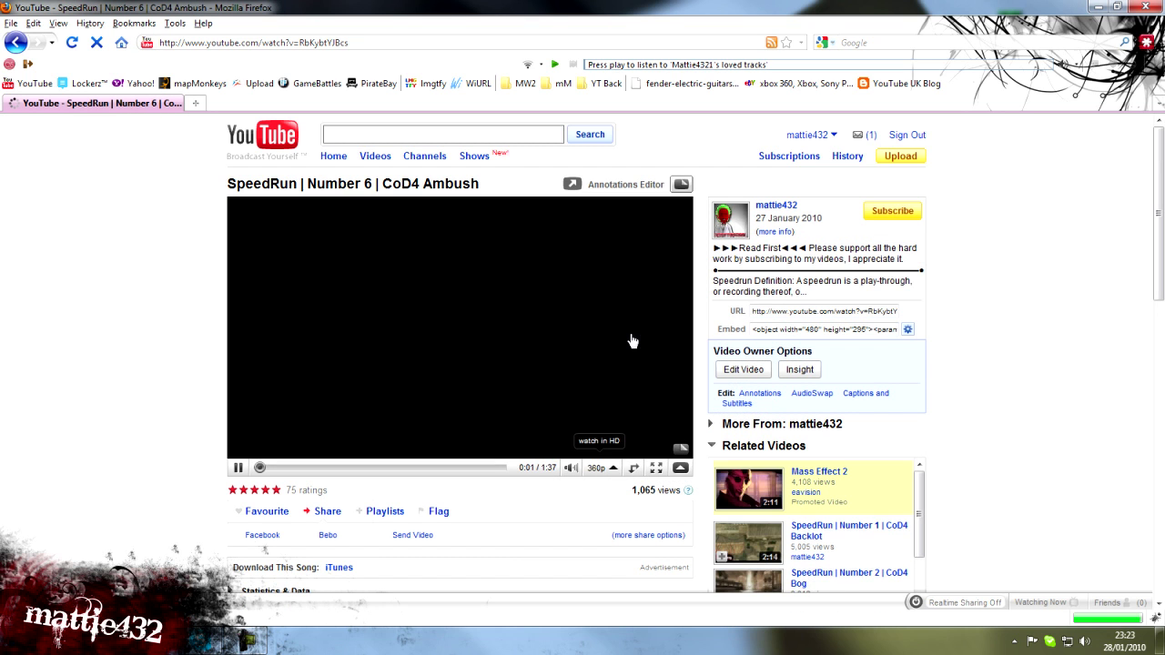
left_click(510, 346)
scroll(559, 383, "down", 3)
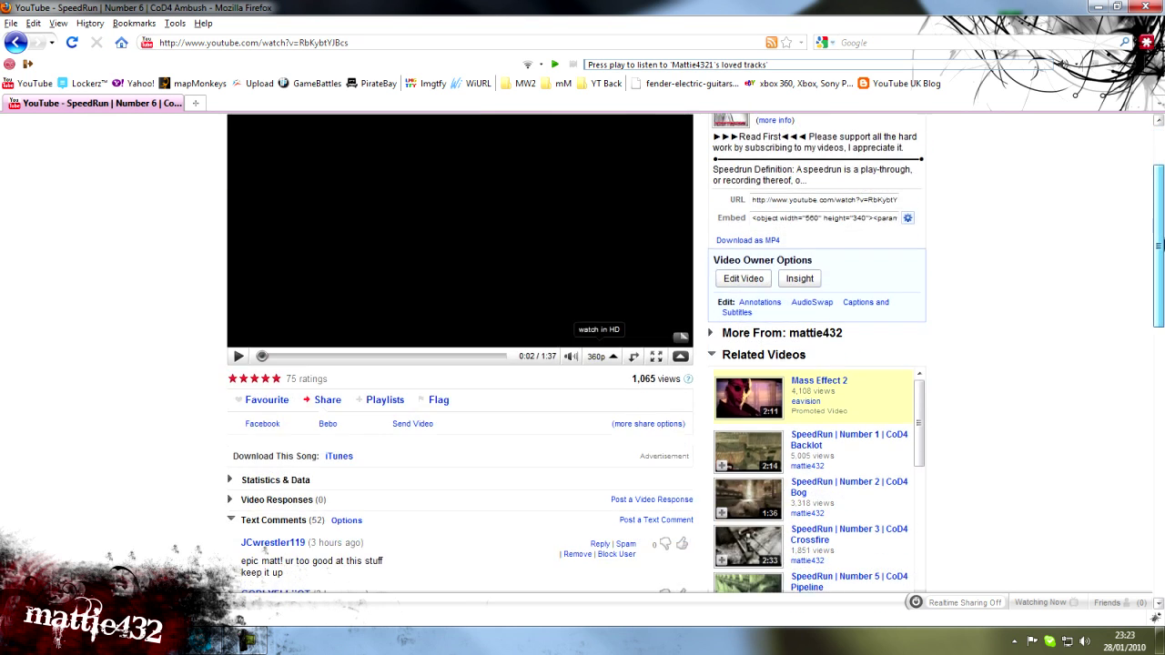
left_click(596, 354)
scroll(1024, 280, "up", 3)
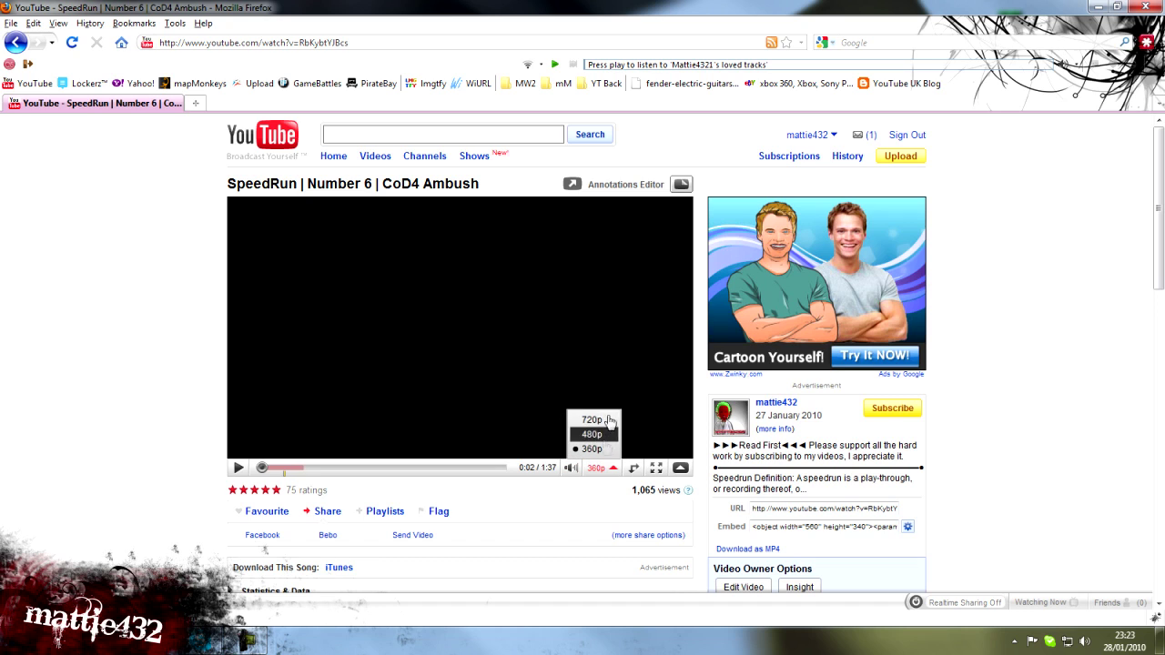
Switch the player to wide mode and back twice, ending at normal size.
left_click(633, 469)
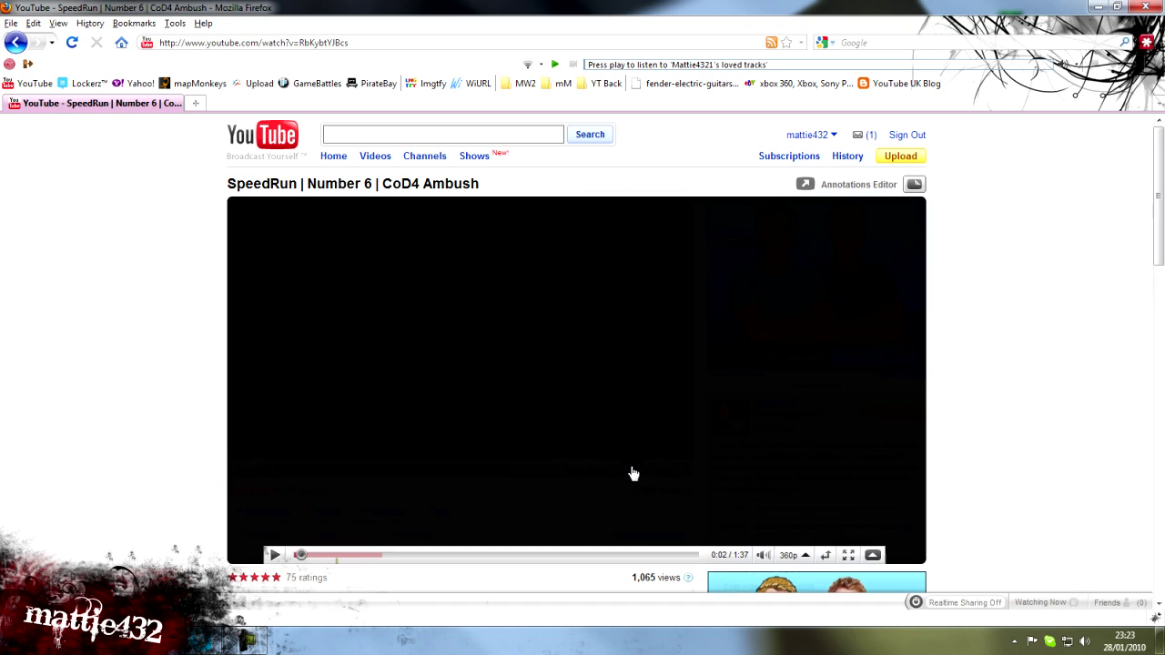
left_click(822, 561)
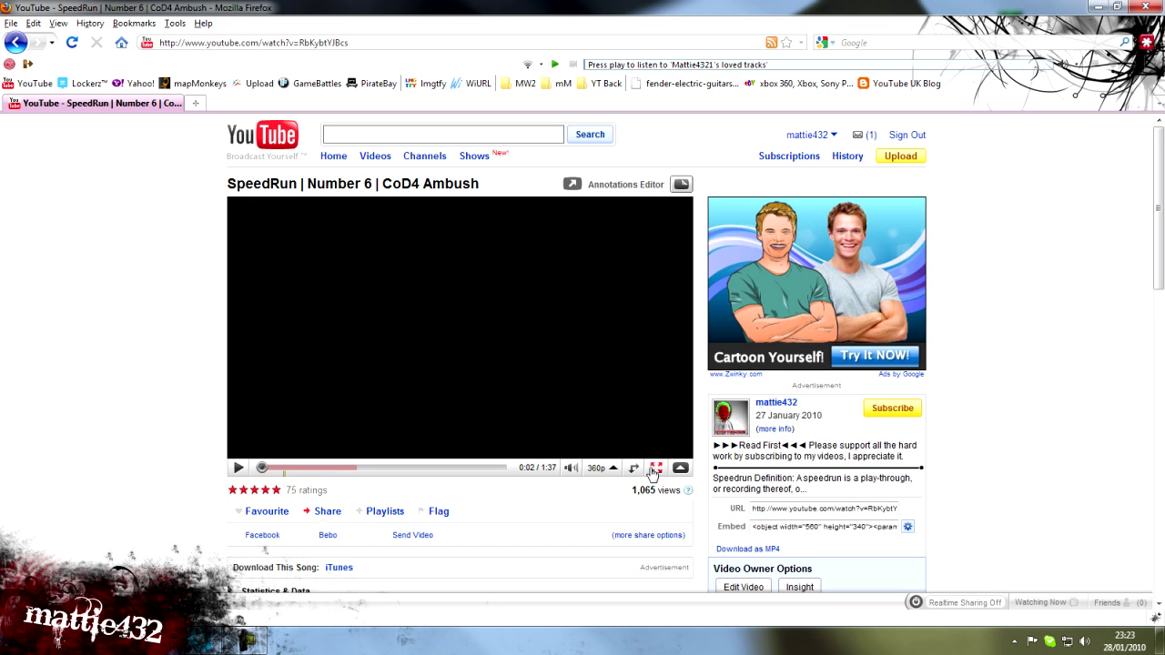
left_click(635, 468)
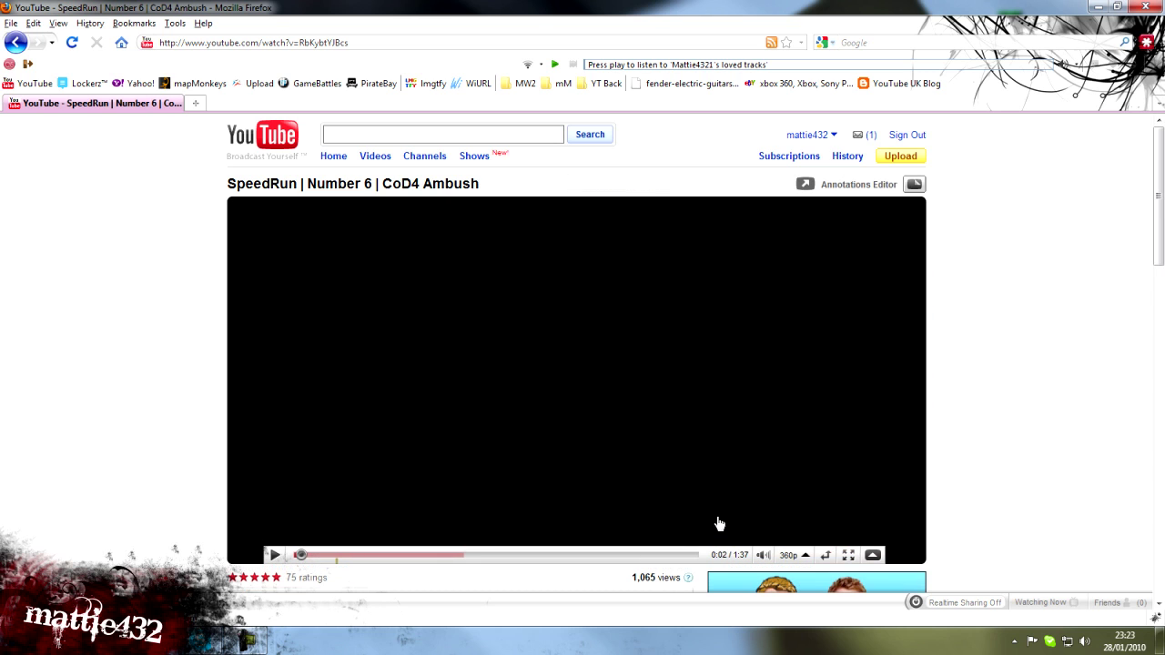
left_click(828, 557)
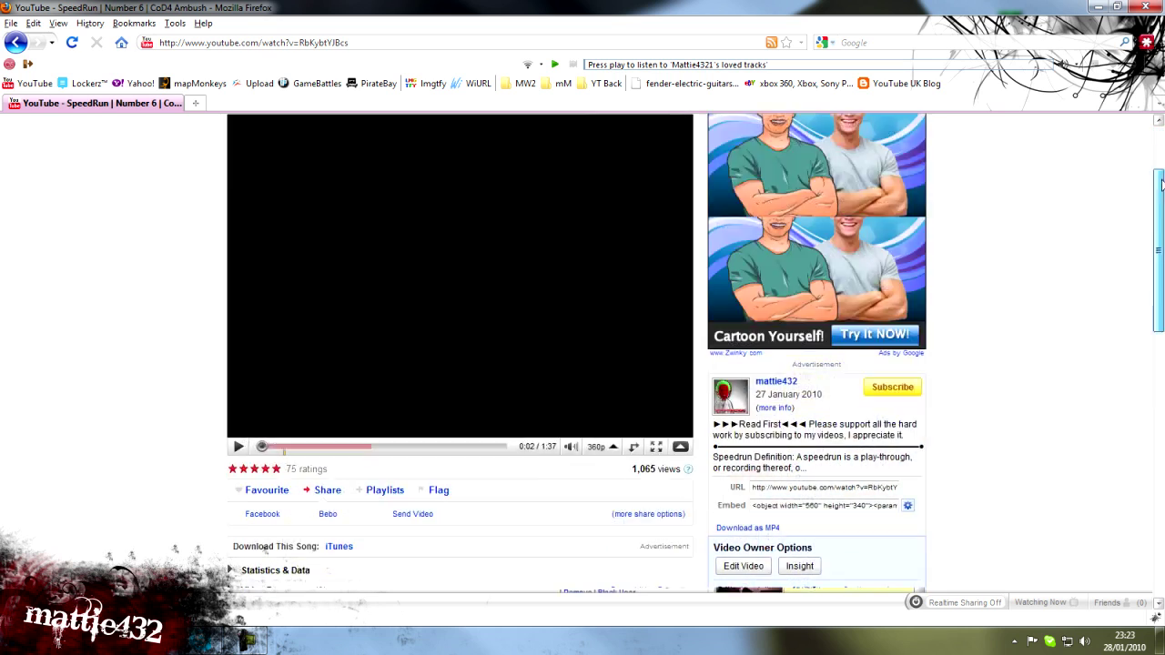
Opt in to the new video page via the blog post 'The Video Page Gets A Makeover'.
left_click(937, 84)
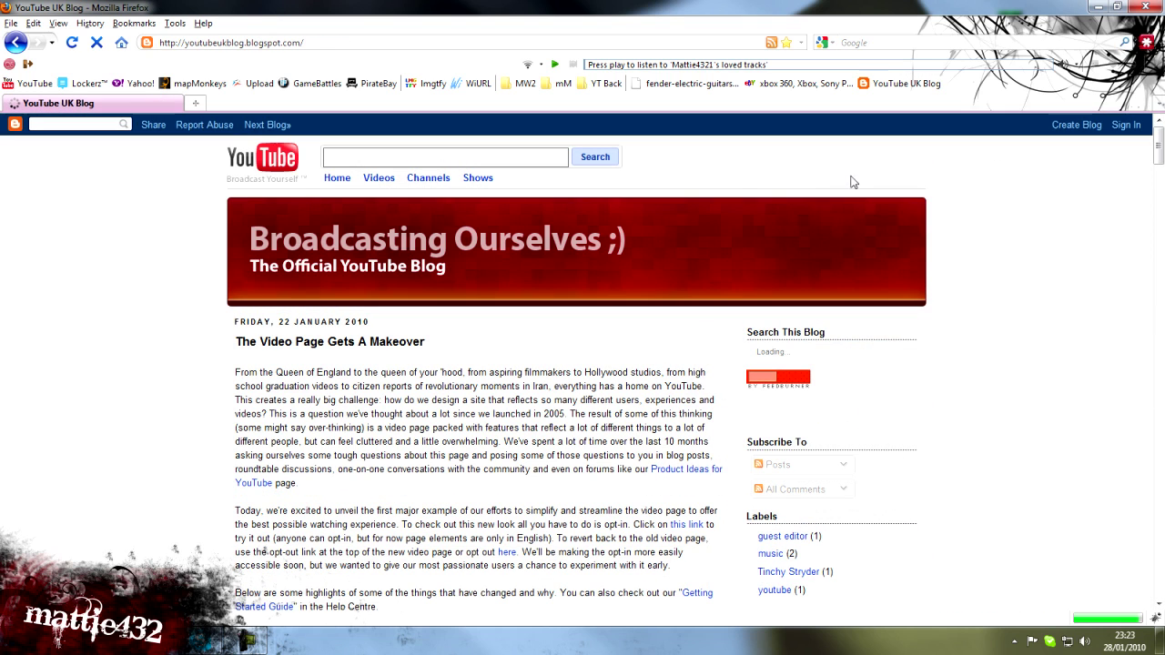
scroll(407, 442, "down", 2)
scroll(463, 362, "down", 4)
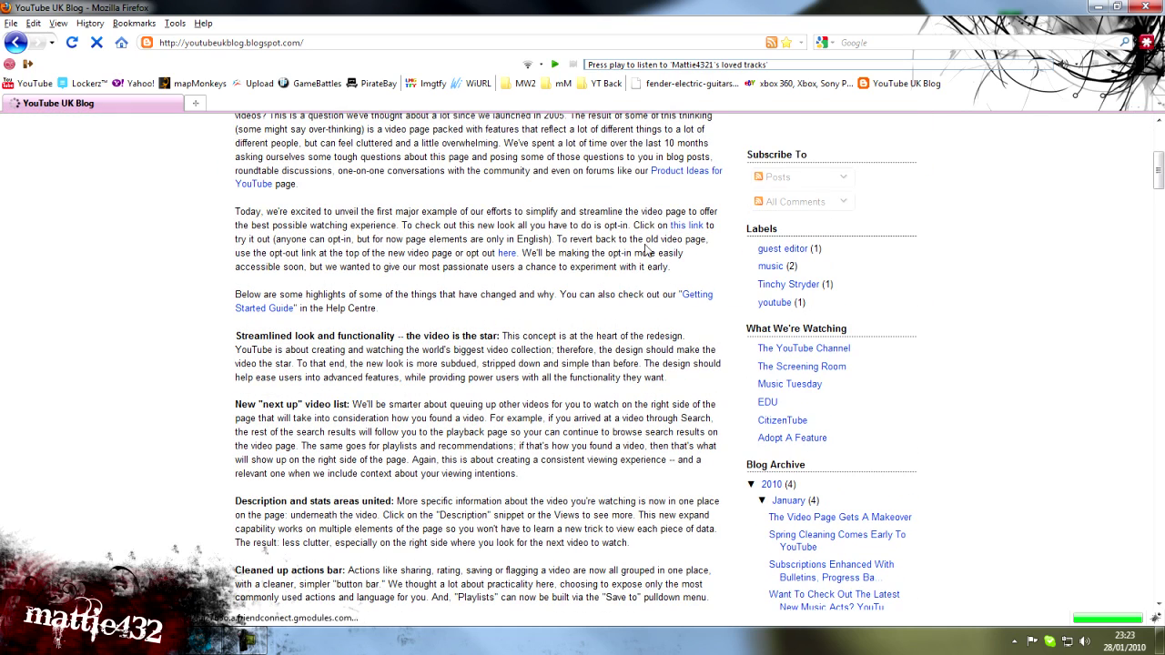
left_click(686, 225)
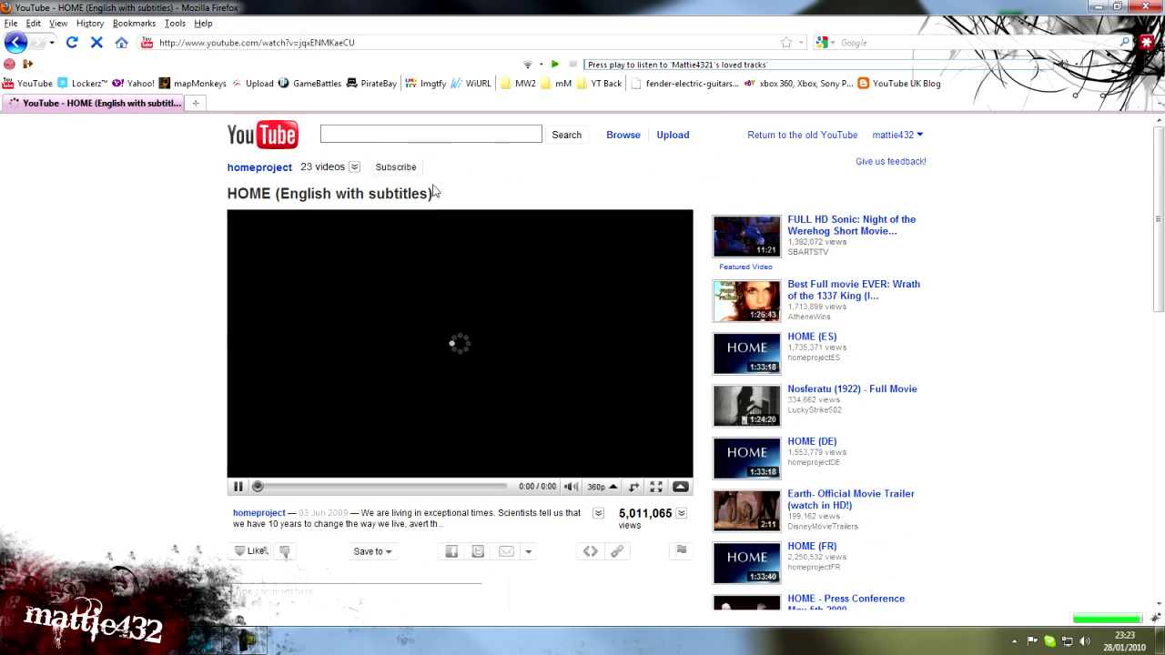
scroll(1145, 453, "down", 2)
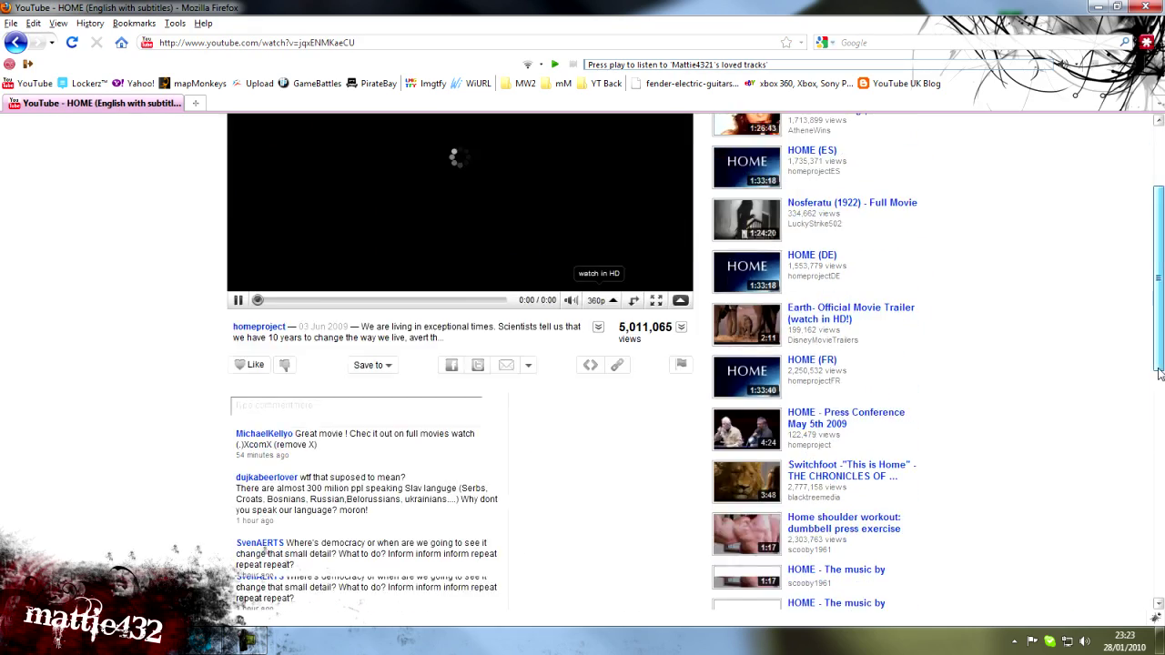
scroll(1145, 453, "down", 3)
scroll(1145, 453, "down", 3)
scroll(1154, 253, "up", 10)
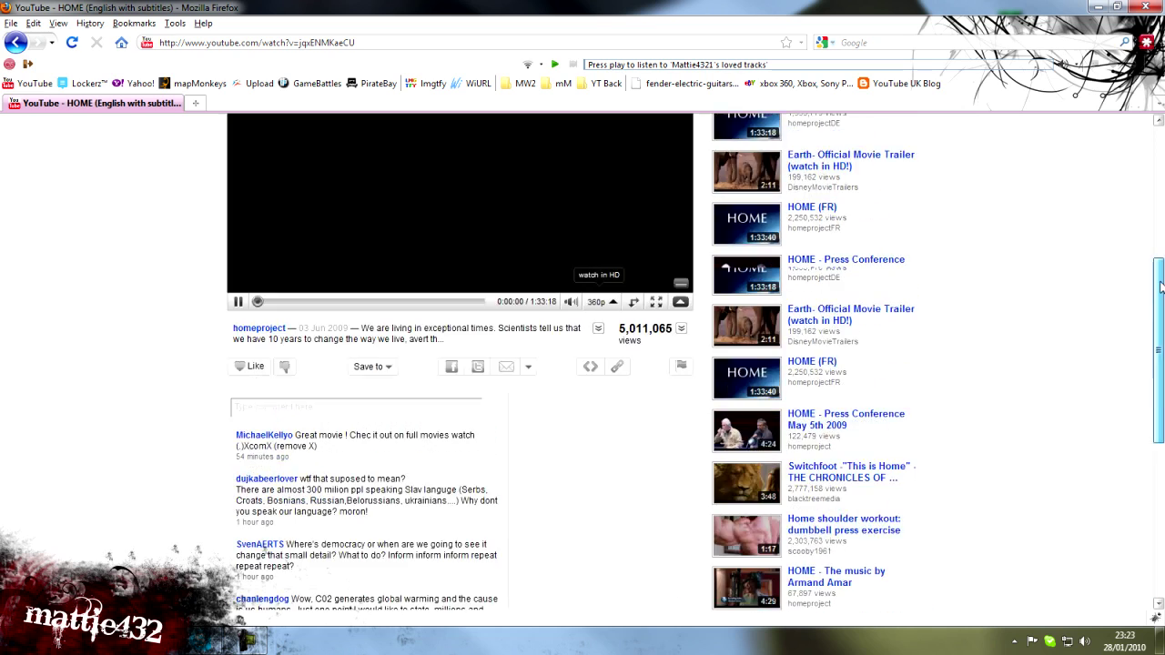
scroll(1145, 231, "down", 1)
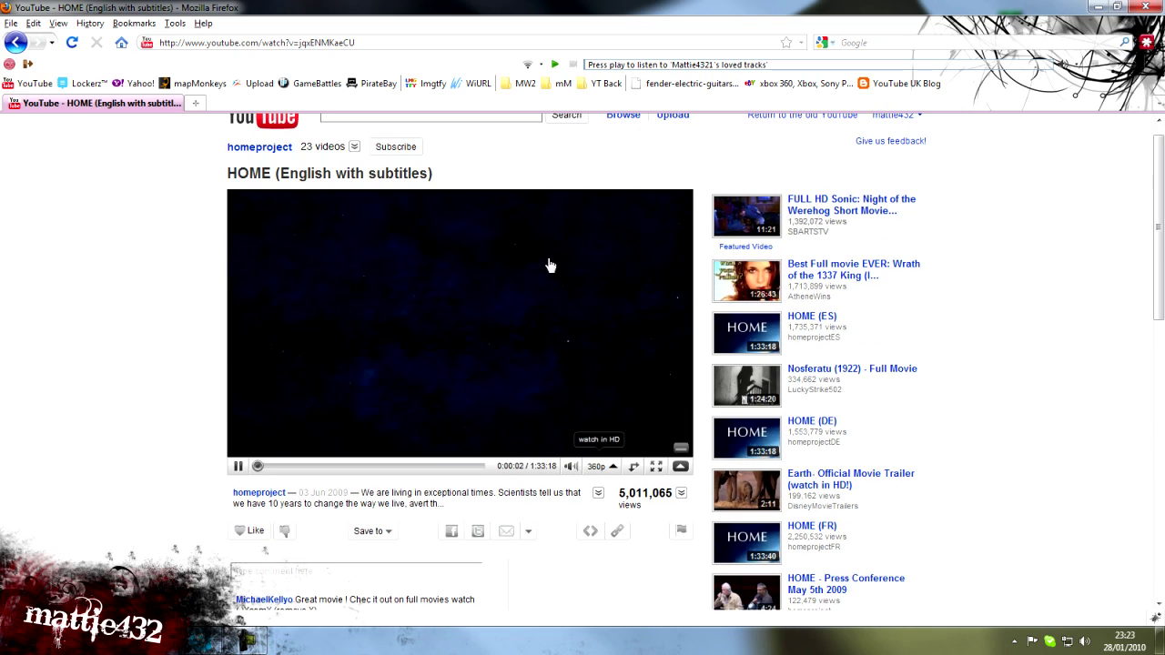
Pause HOME, expand and collapse its description, up-vote the second comment, then focus the comment box.
left_click(549, 263)
scroll(1161, 311, "down", 3)
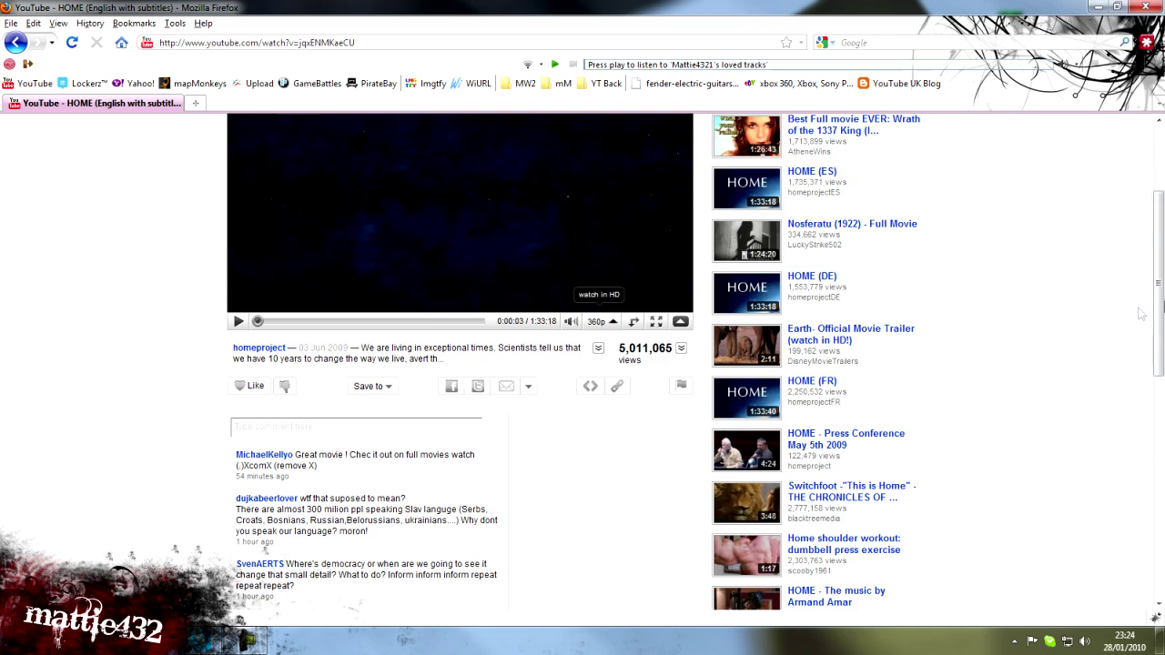
scroll(1161, 311, "down", 1)
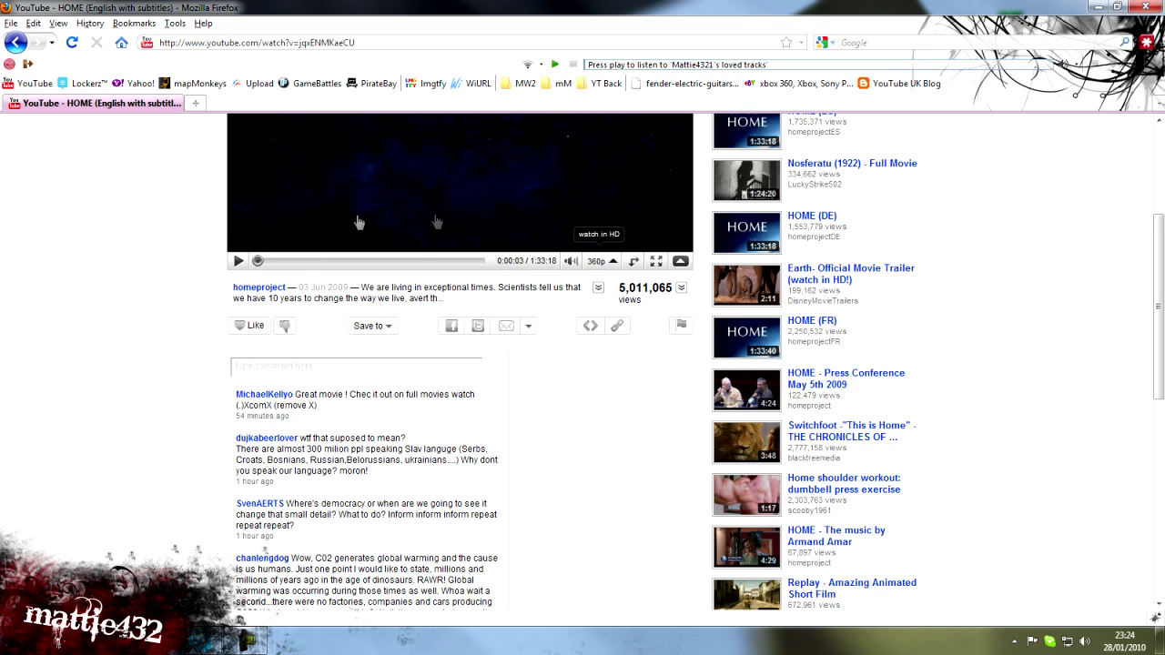
left_click(596, 291)
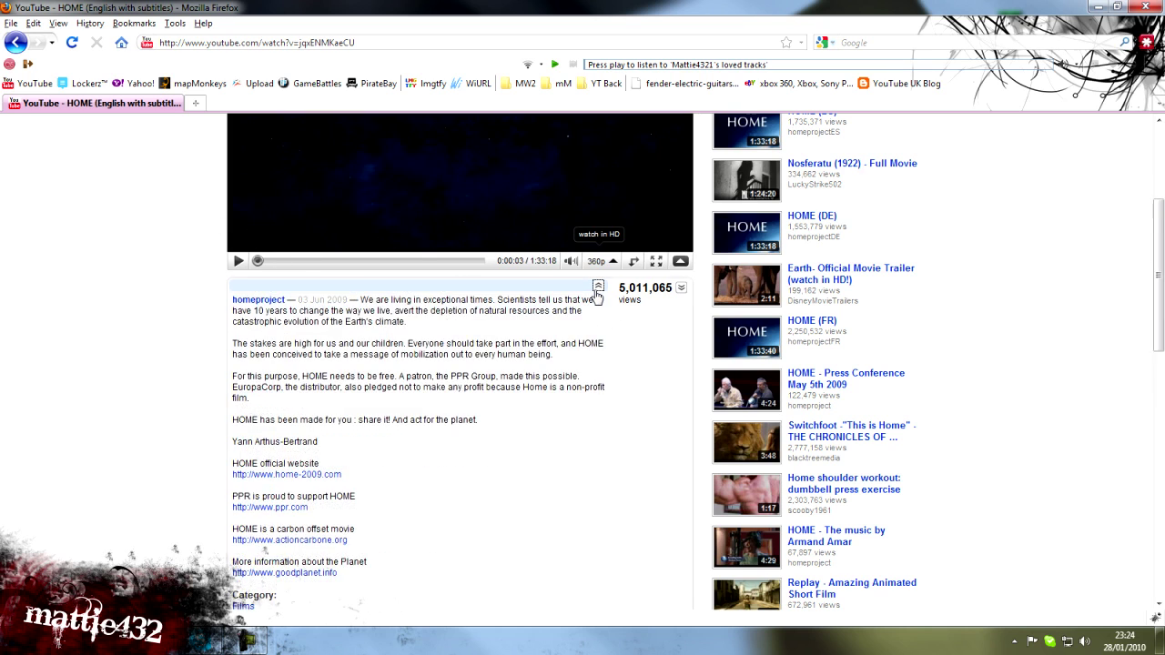
middle_click(192, 370)
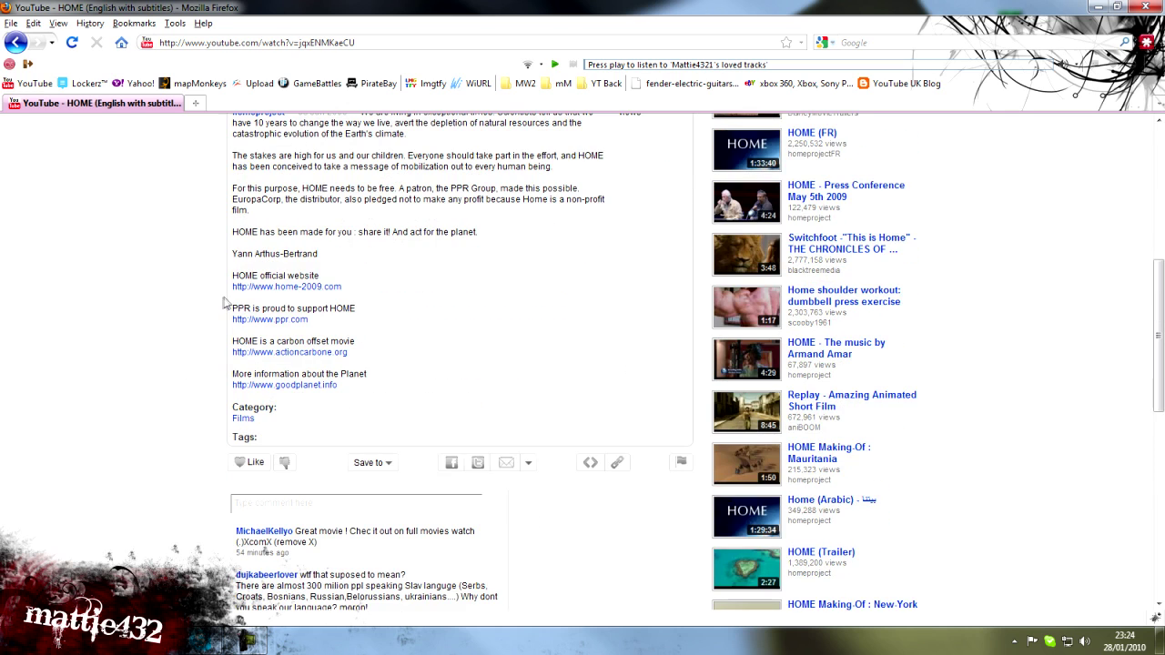
scroll(227, 300, "up", 5)
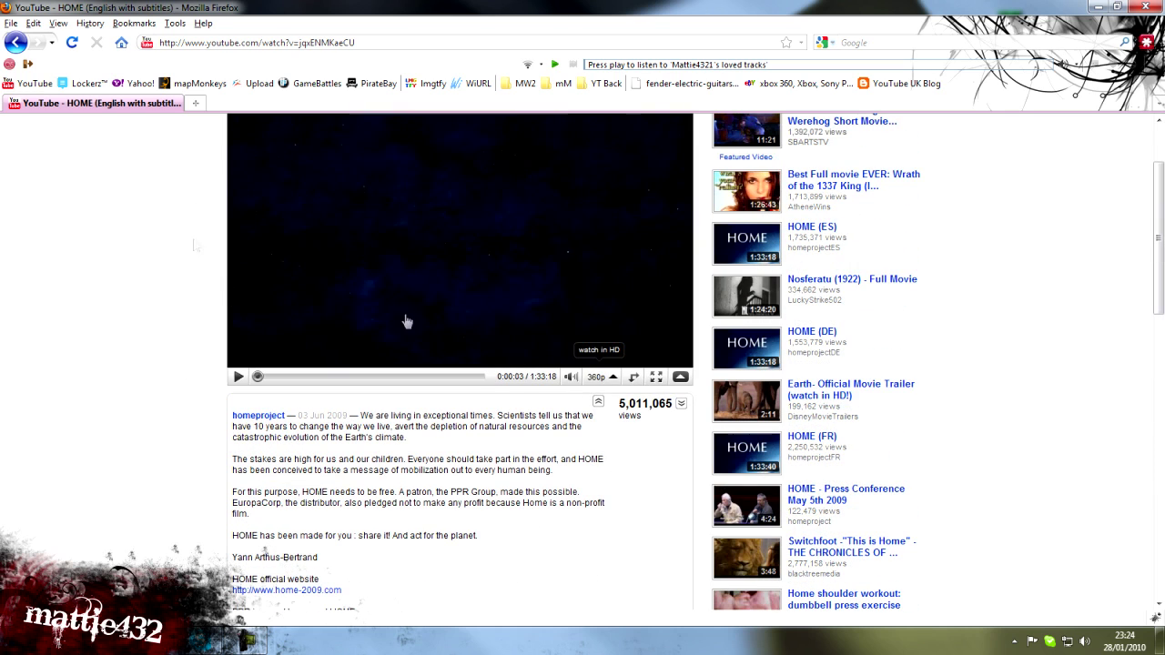
left_click(595, 404)
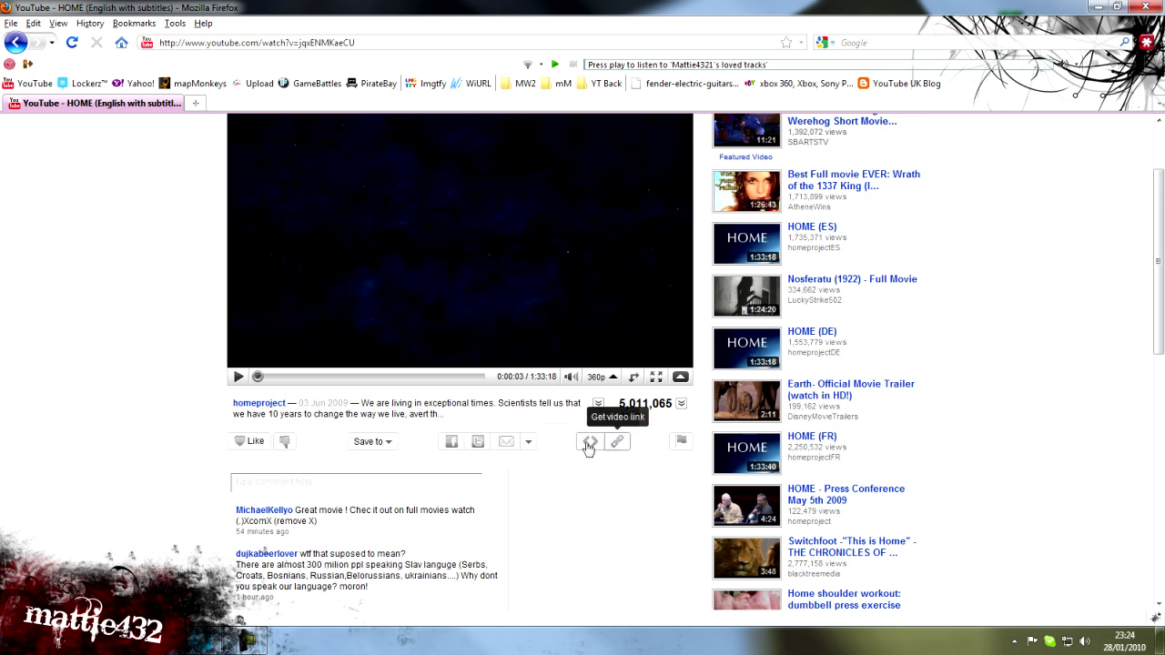
scroll(453, 330, "down", 4)
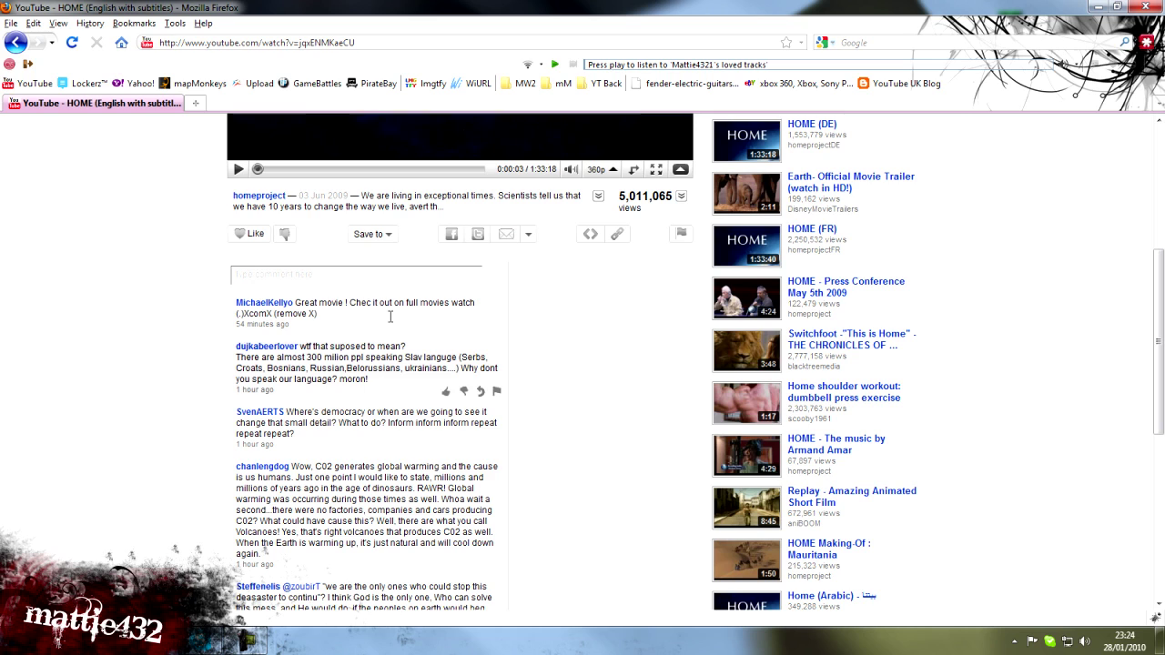
mouse_move(451, 394)
mouse_move(367, 570)
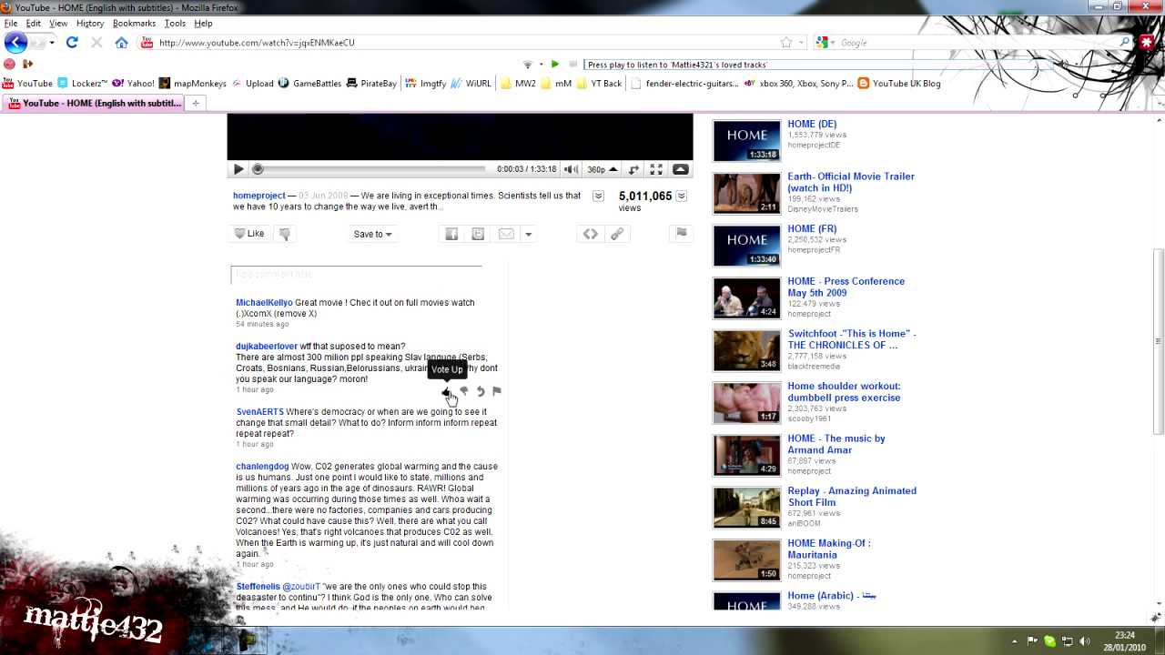
left_click(447, 393)
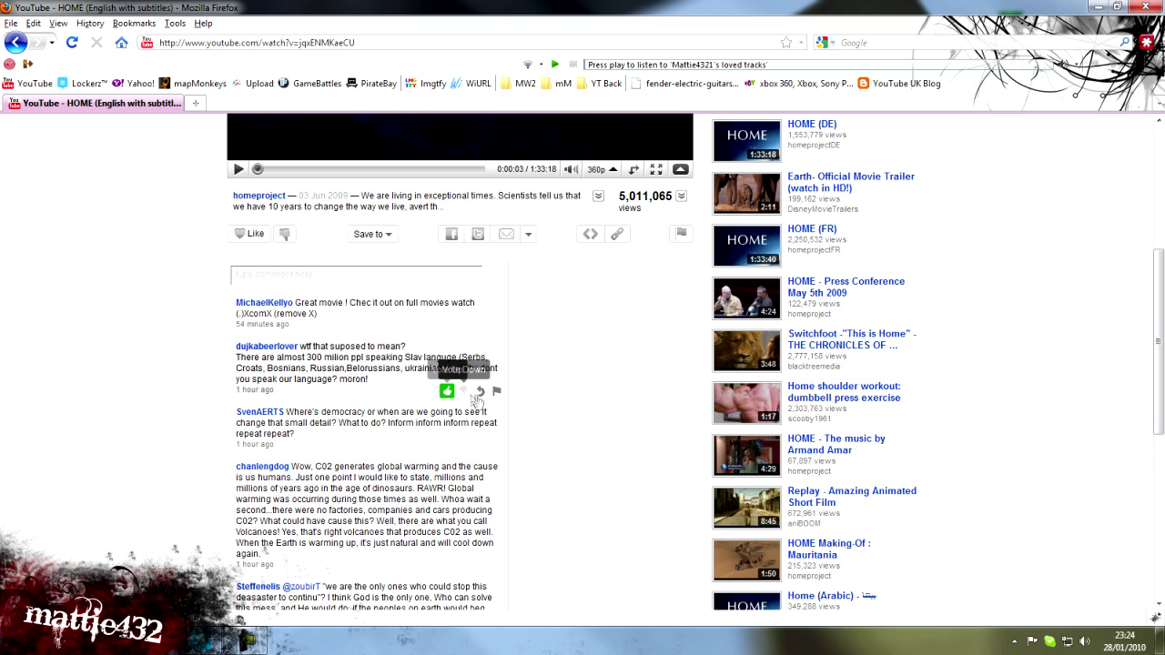
left_click(328, 276)
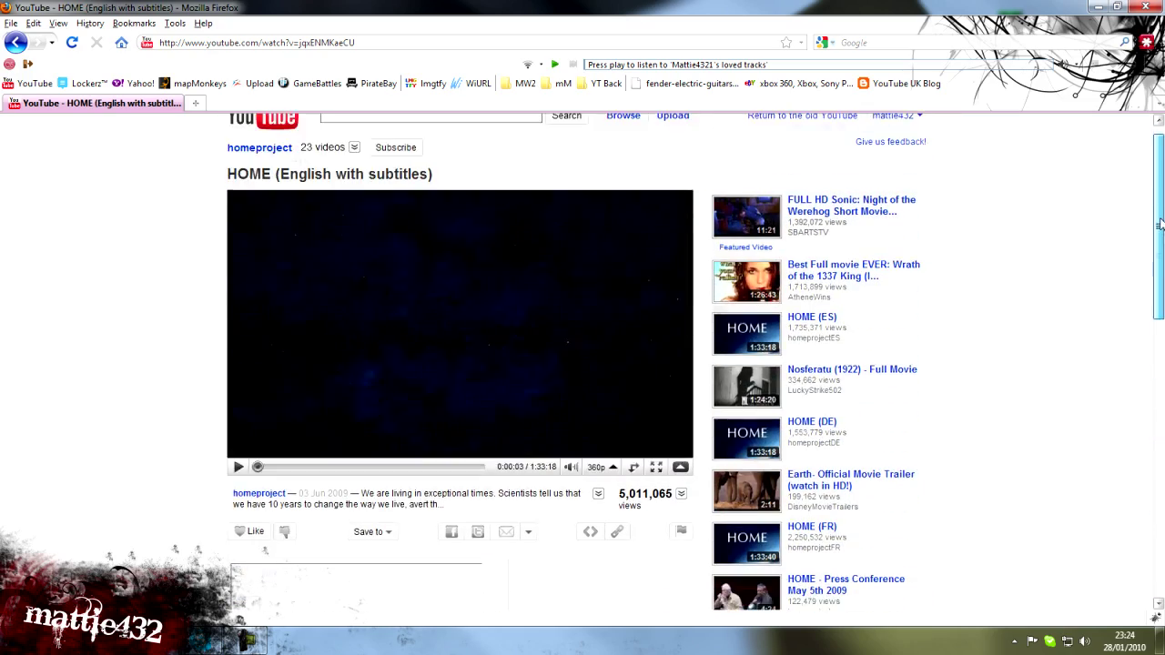
mouse_move(1160, 292)
left_mouse_down()
mouse_move(1160, 579)
mouse_move(1160, 219)
left_mouse_up()
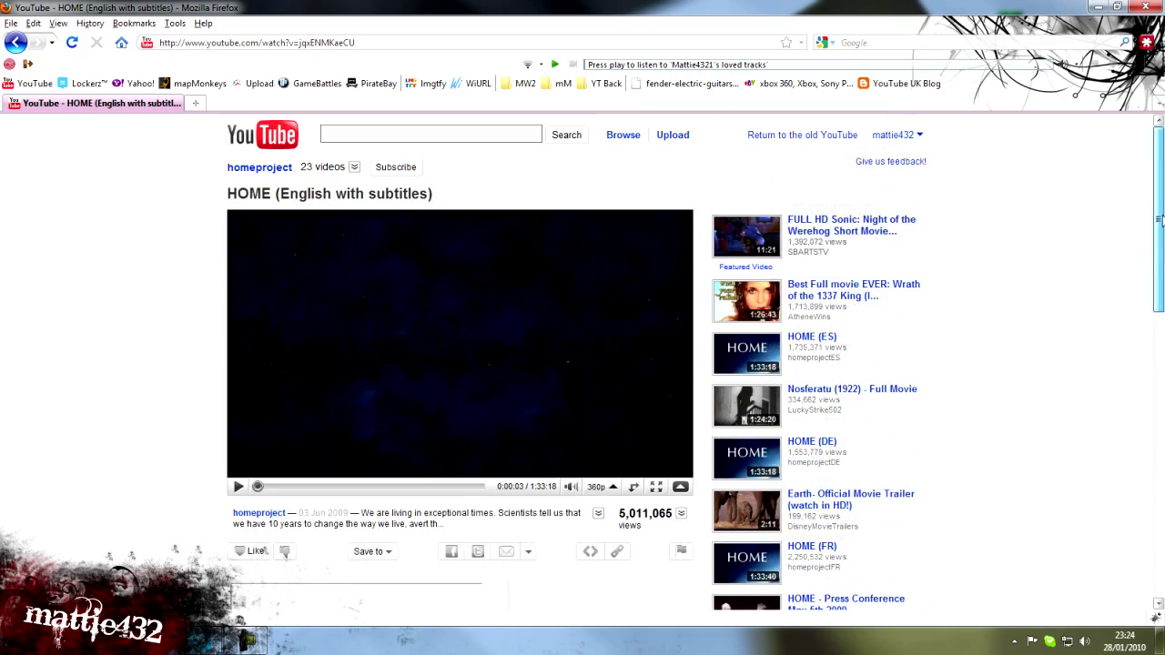
scroll(1160, 218, "down", 2)
Show and hide the view statistics, then page the uploader's 23-video strip to page 3.
left_click(680, 419)
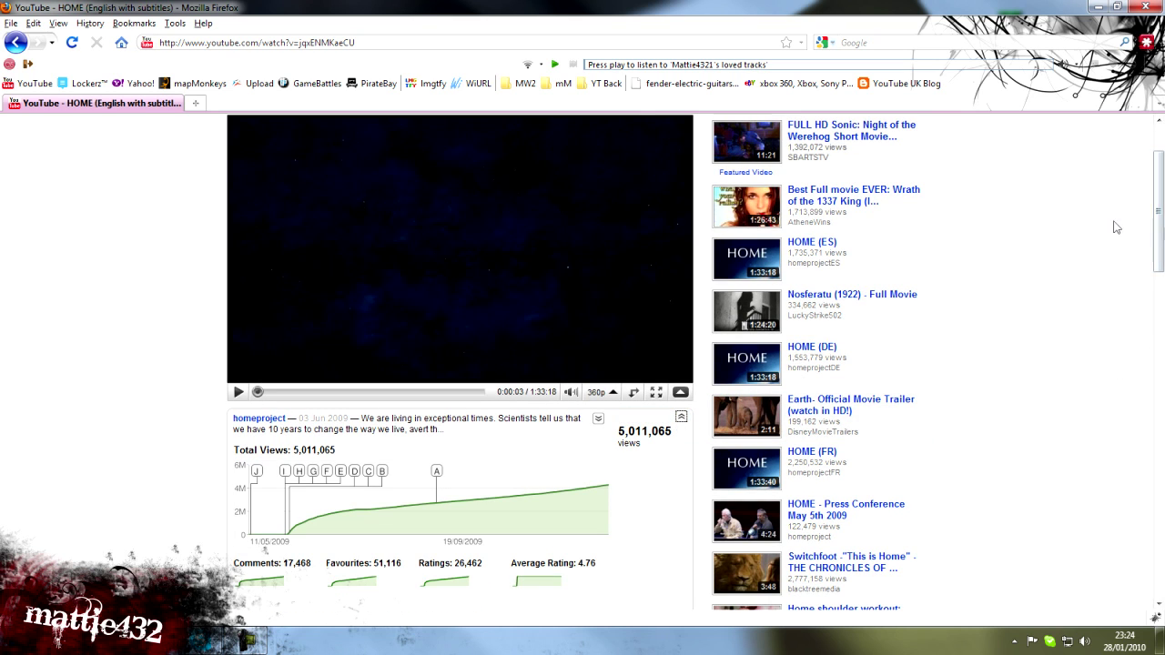
scroll(1164, 285, "down", 1)
scroll(1164, 285, "down", 5)
scroll(1160, 277, "down", 3)
scroll(1157, 268, "down", 2)
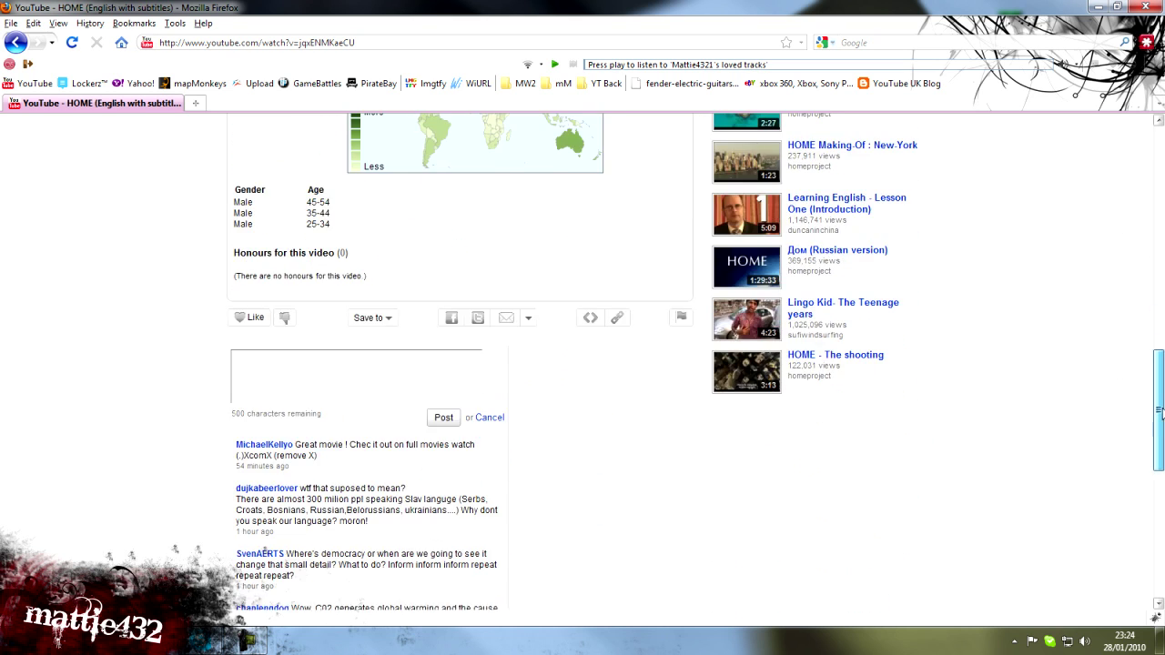
scroll(1148, 257, "up", 8)
scroll(1147, 257, "up", 1)
left_click(681, 313)
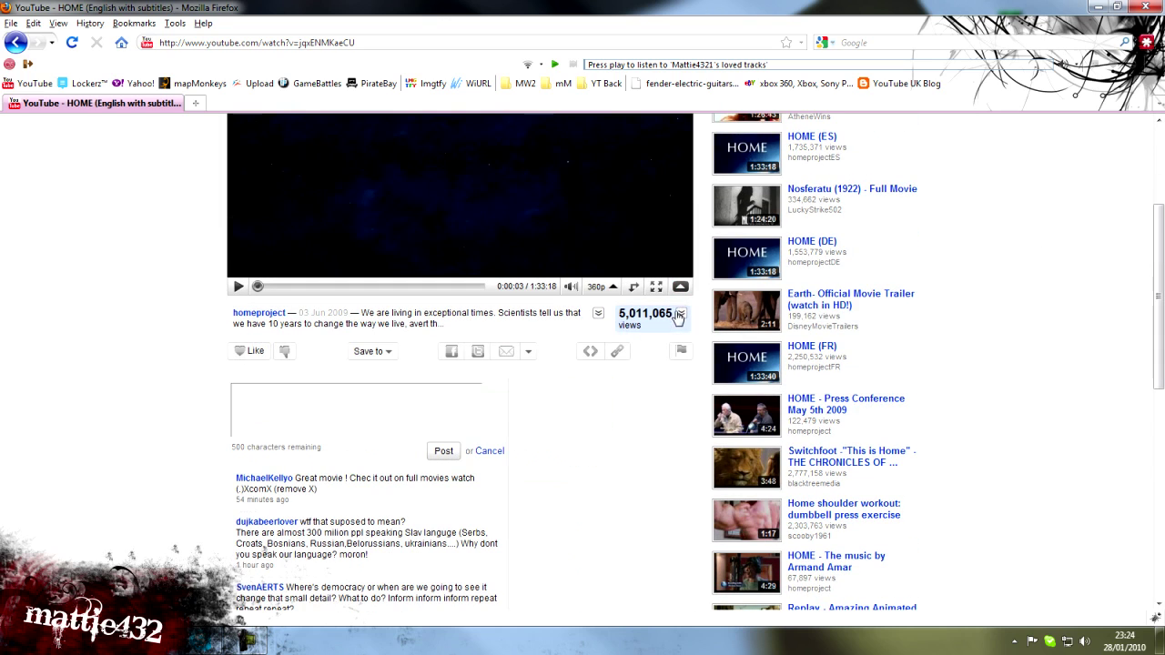
scroll(1158, 273, "up", 3)
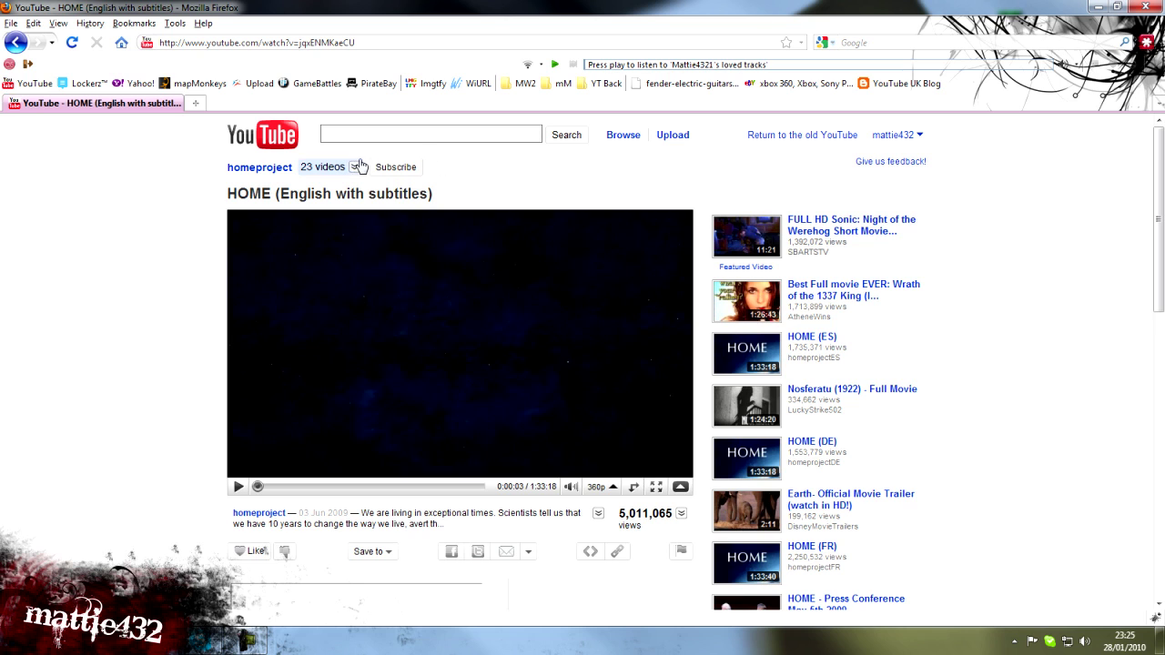
left_click(354, 168)
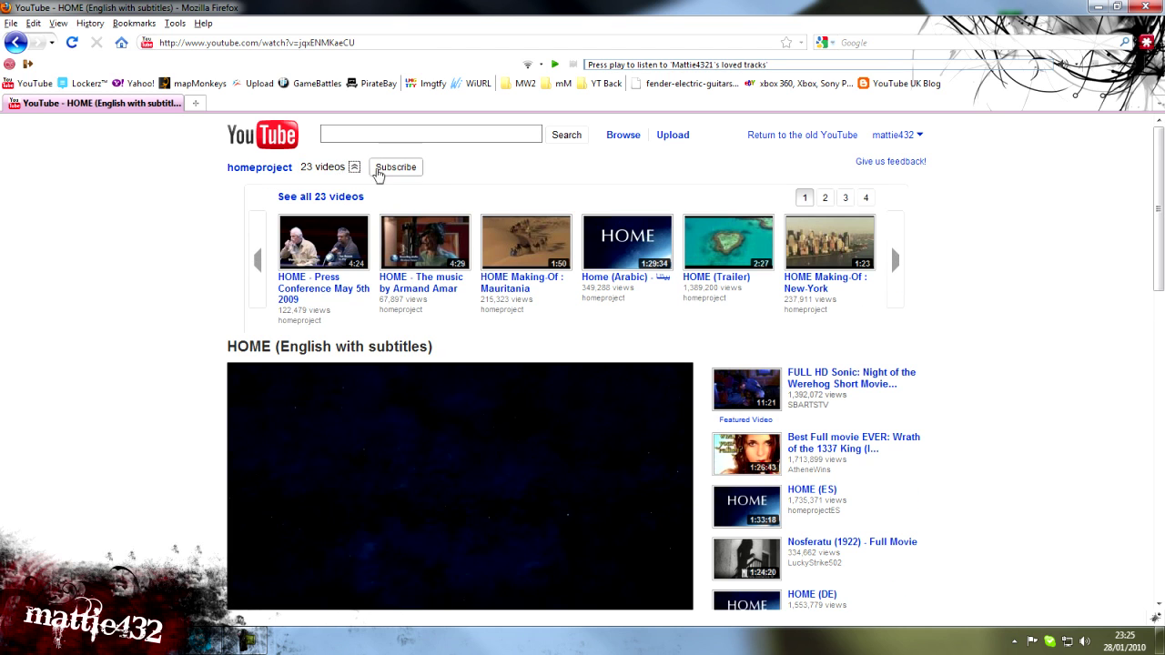
left_click(896, 255)
left_click(896, 254)
left_click(261, 252)
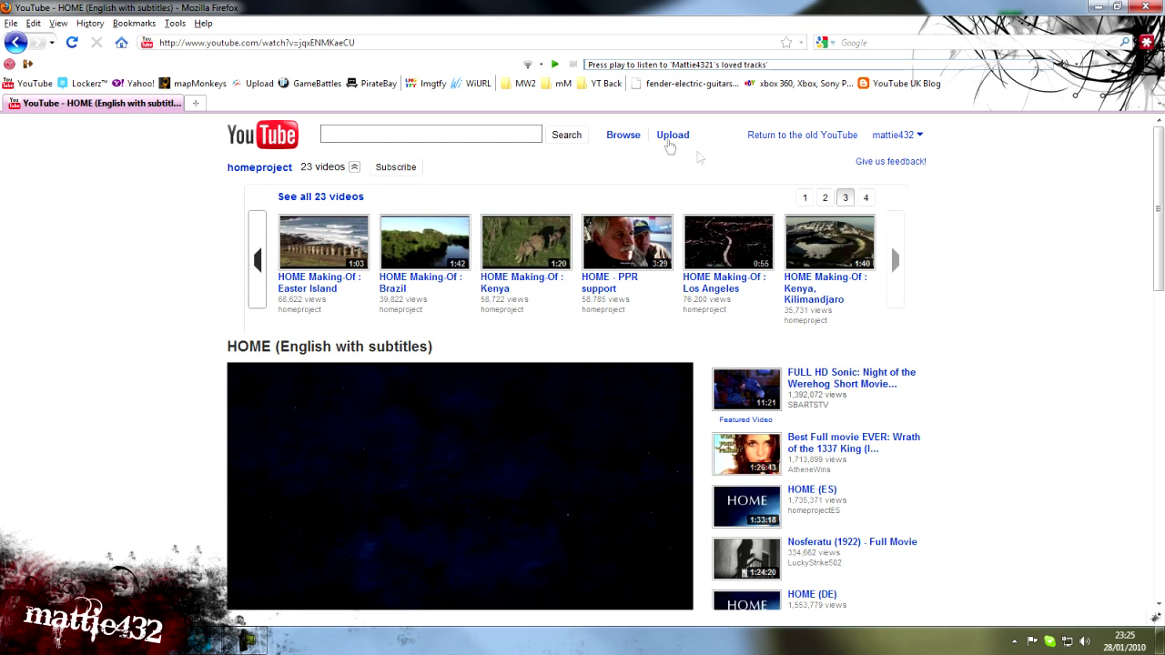
left_click(892, 135)
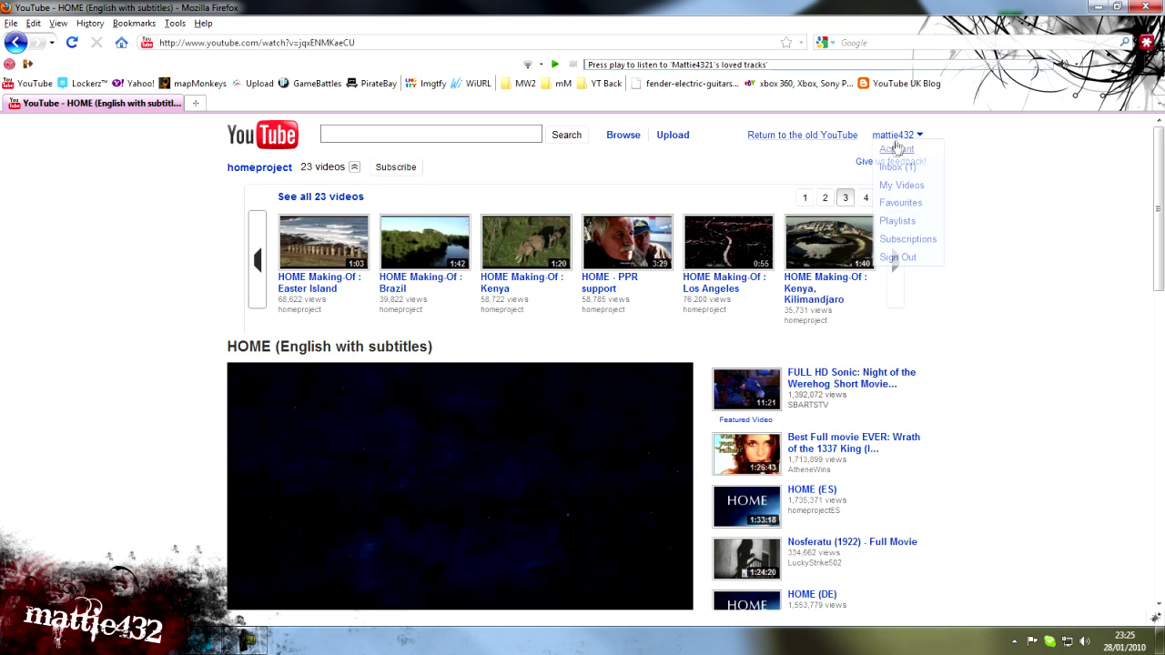
Open 'SpeedRun | Number 6 | CoD4 Ambush' from My Videos, pause it, and open the feedback survey.
left_click(911, 188)
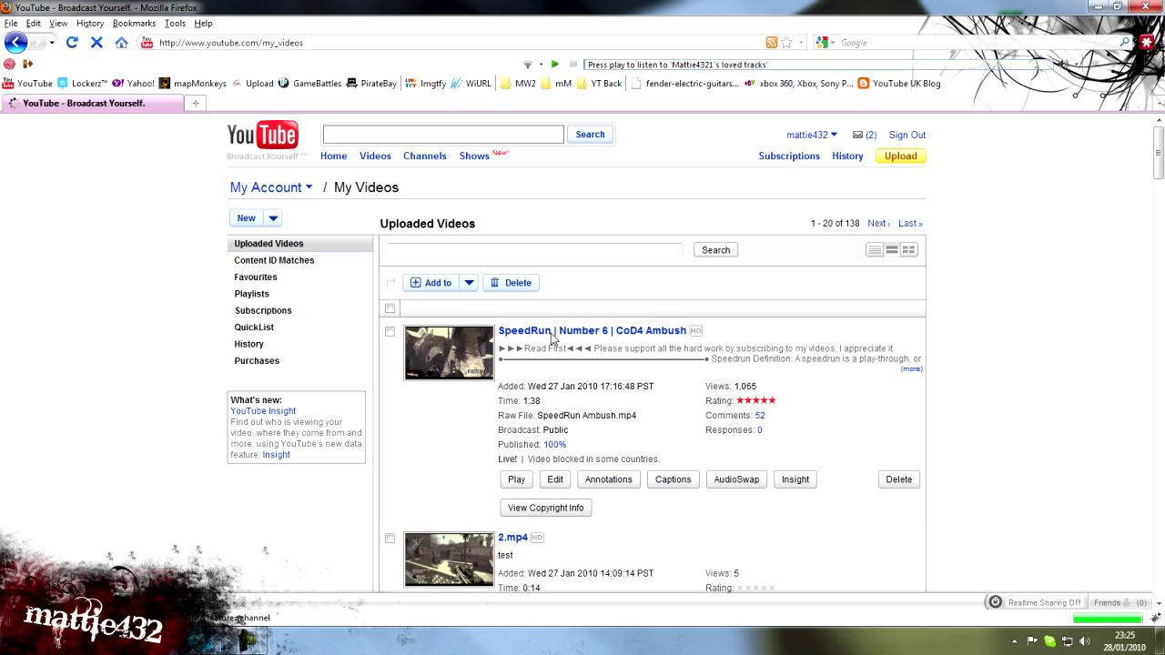
left_click(680, 330)
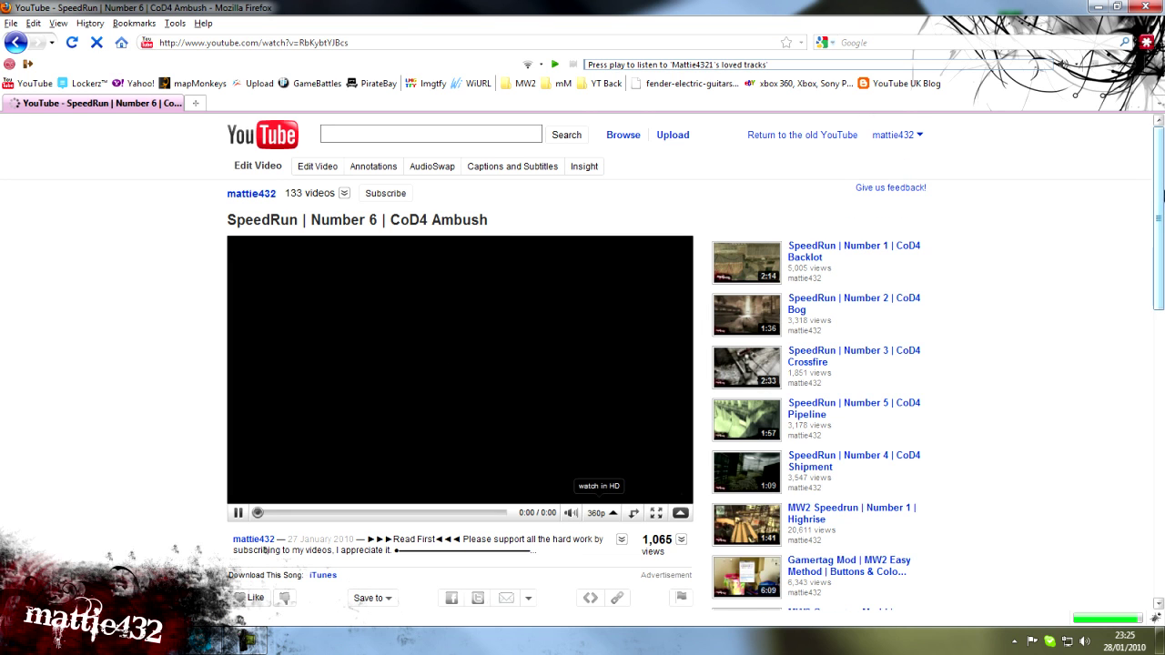
mouse_move(1163, 193)
left_mouse_down()
mouse_move(1161, 546)
mouse_move(1161, 182)
left_mouse_up()
left_click(468, 314)
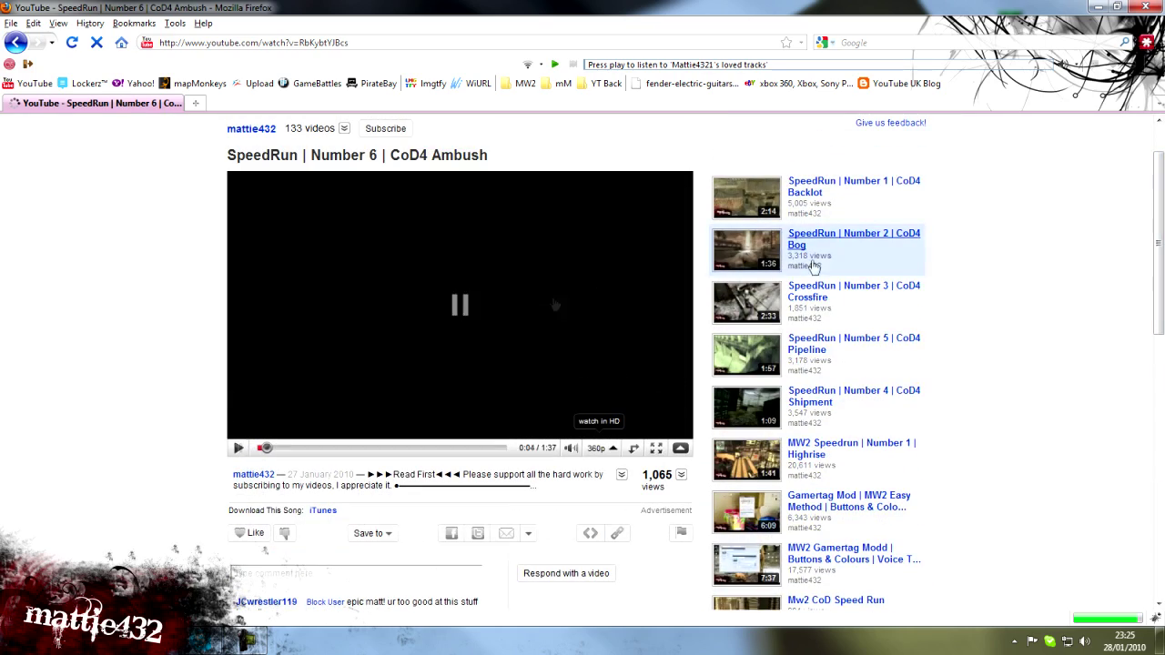
scroll(814, 265, "up", 2)
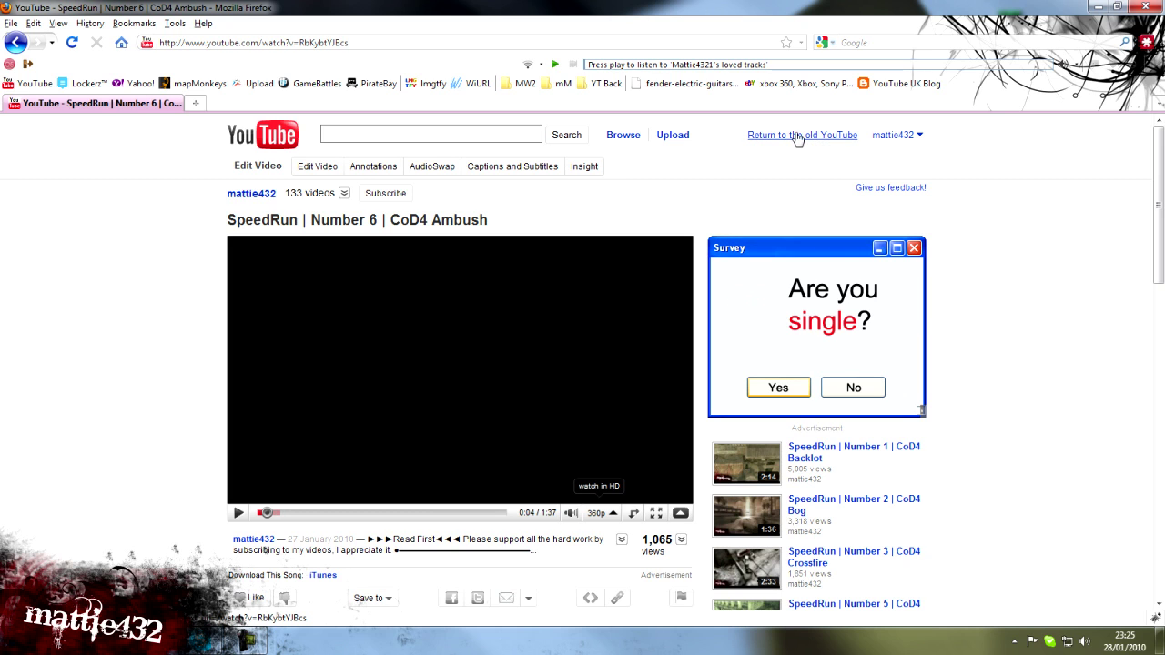
left_click(897, 191)
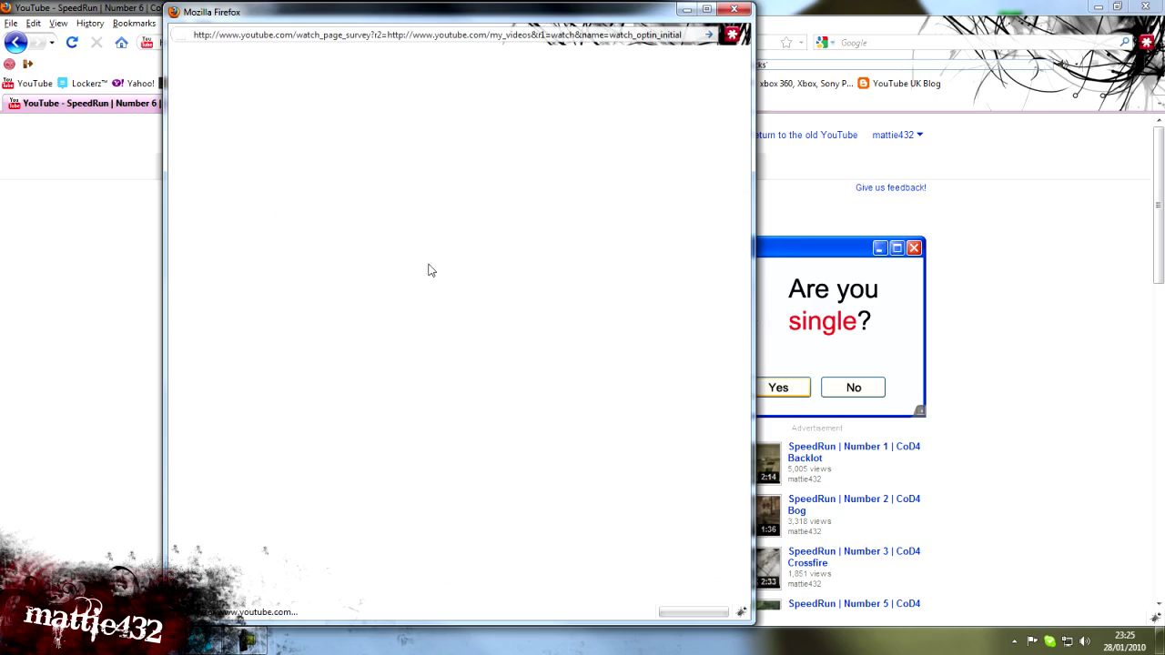